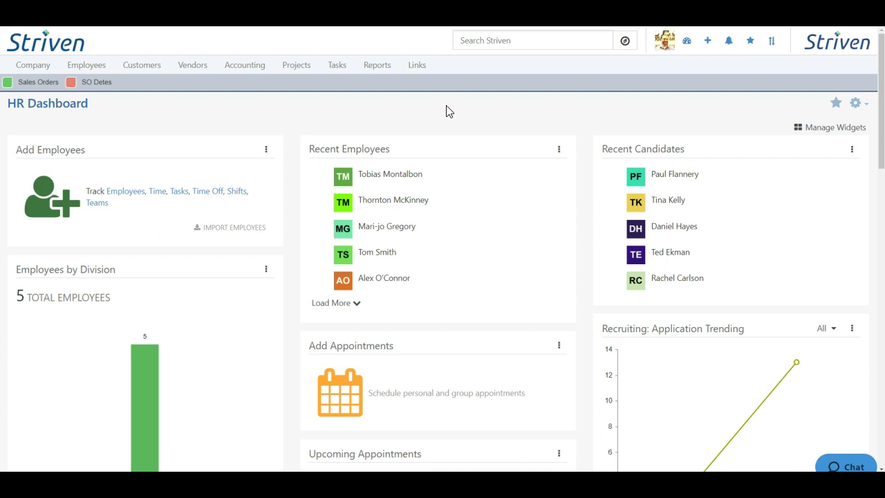
Look through the widgets on the HR Dashboard.
scroll(446, 111, "down", 5)
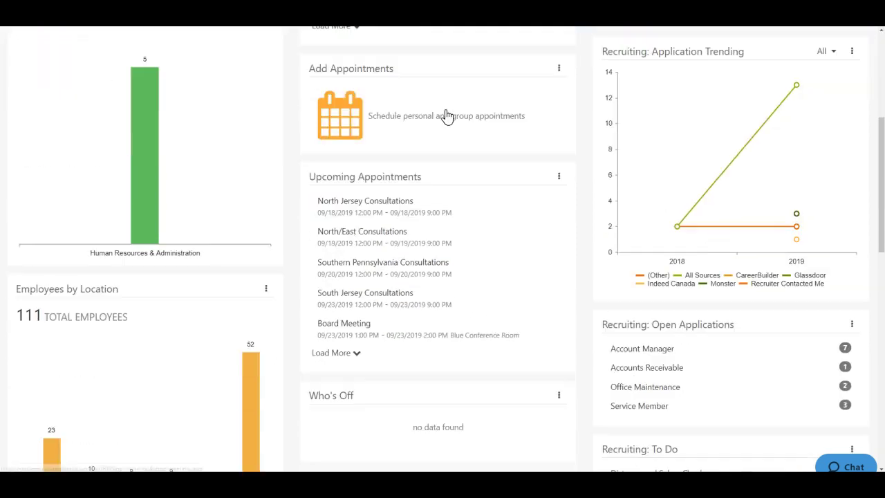
scroll(484, 191, "down", 5)
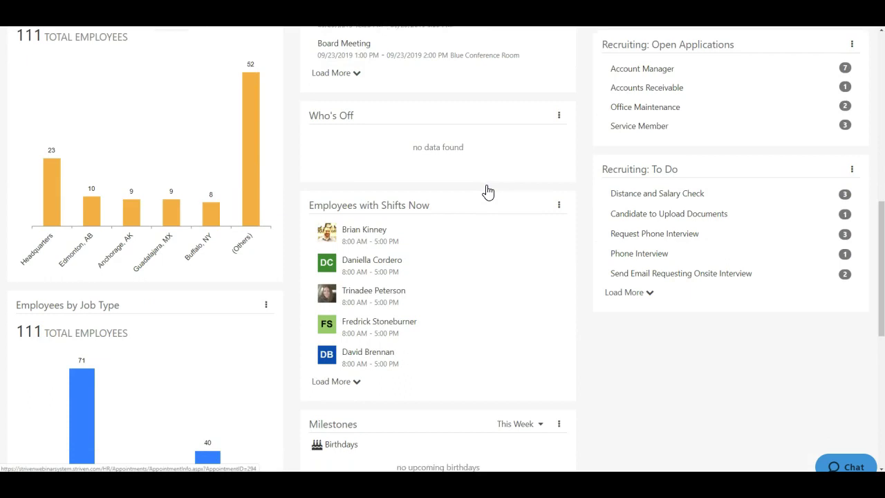
scroll(614, 288, "down", 1)
scroll(614, 289, "up", 11)
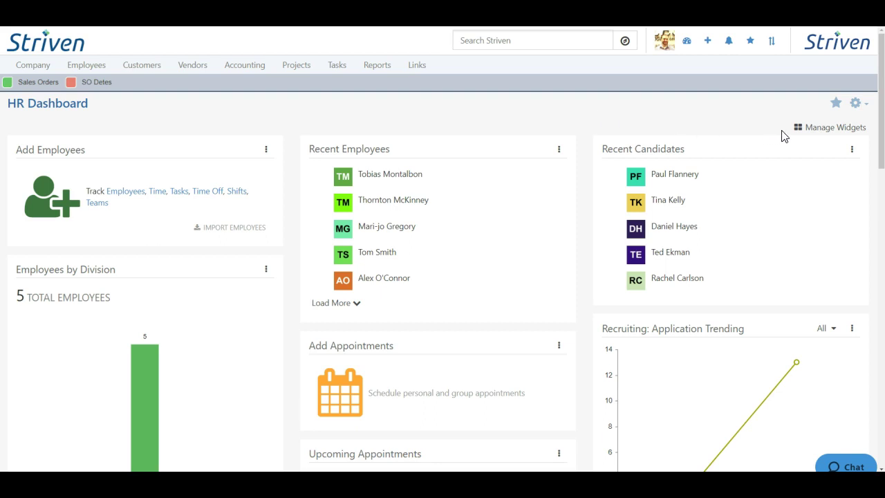
Add the Upcoming Appointments widget below New Hires in the first column of the dashboard configuration.
left_click(832, 131)
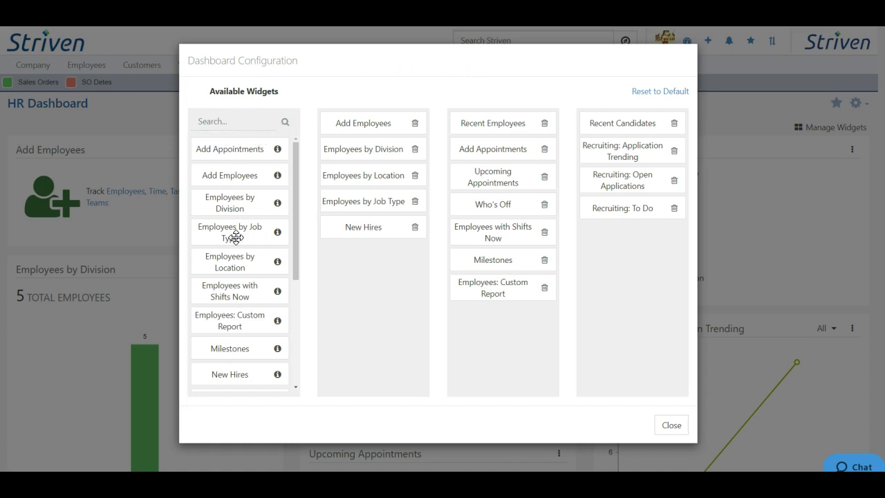
scroll(234, 329, "down", 5)
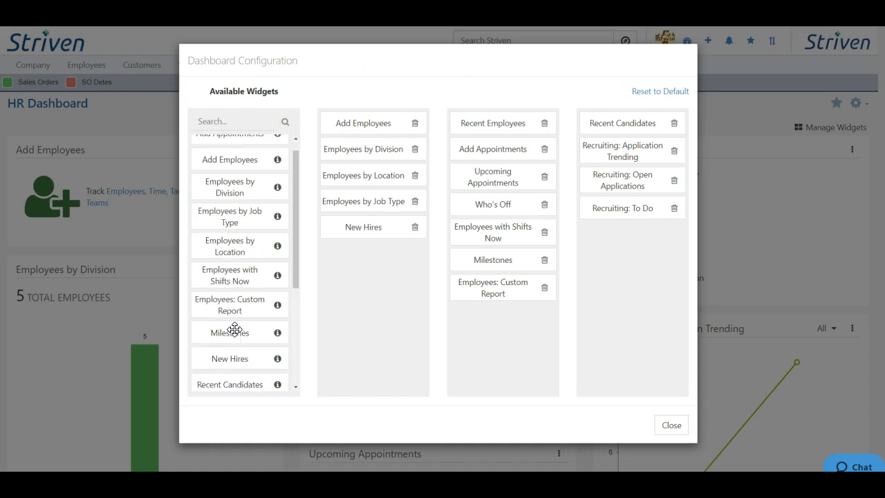
scroll(235, 329, "up", 3)
scroll(234, 329, "up", 2)
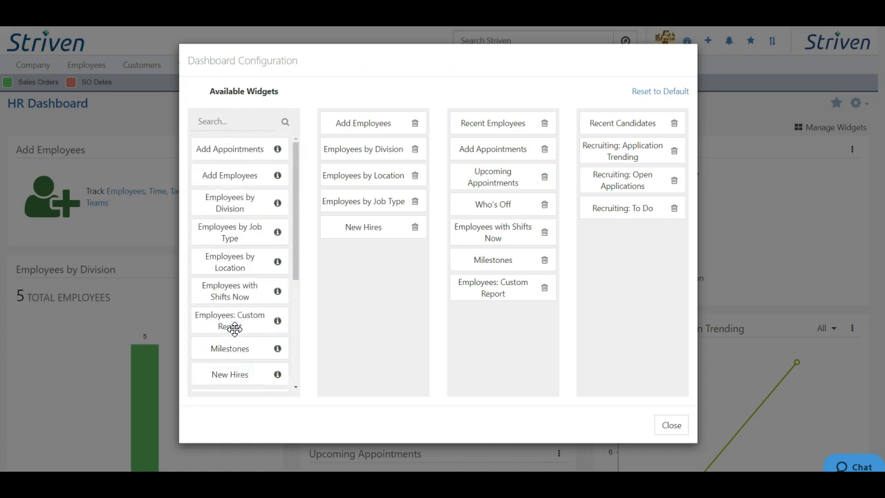
mouse_move(277, 182)
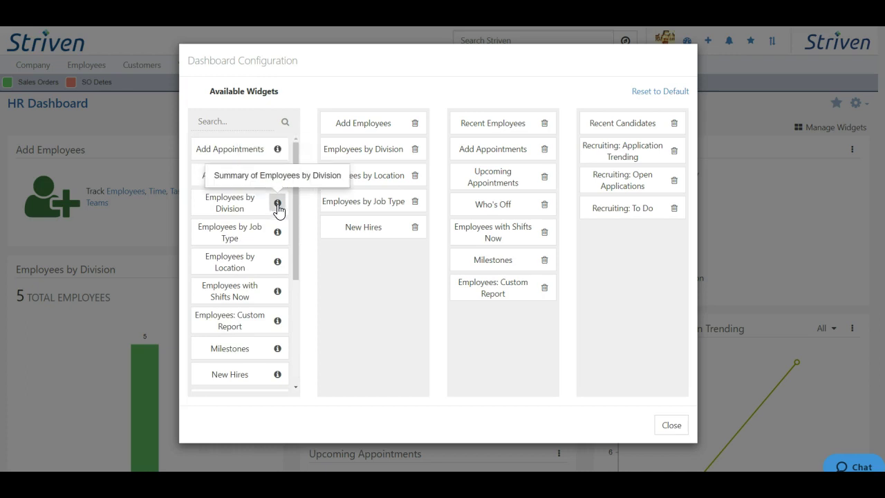
mouse_move(279, 237)
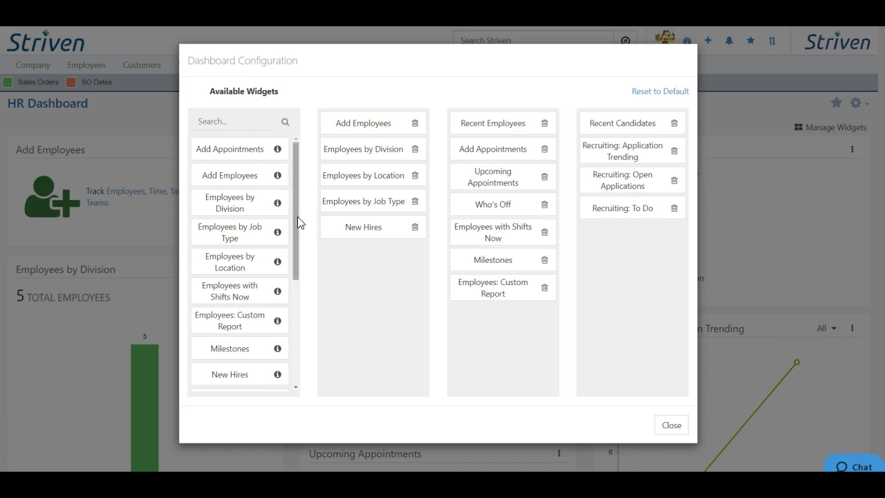
left_click_drag(297, 227, 297, 324)
left_click_drag(228, 356, 375, 249)
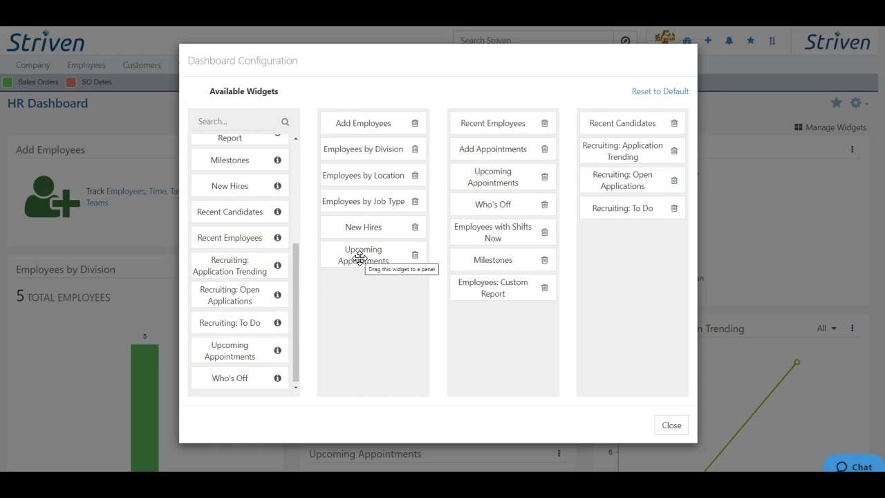
Remove the Employees: Custom Report widget from the dashboard's second column and close the configuration.
left_click(543, 293)
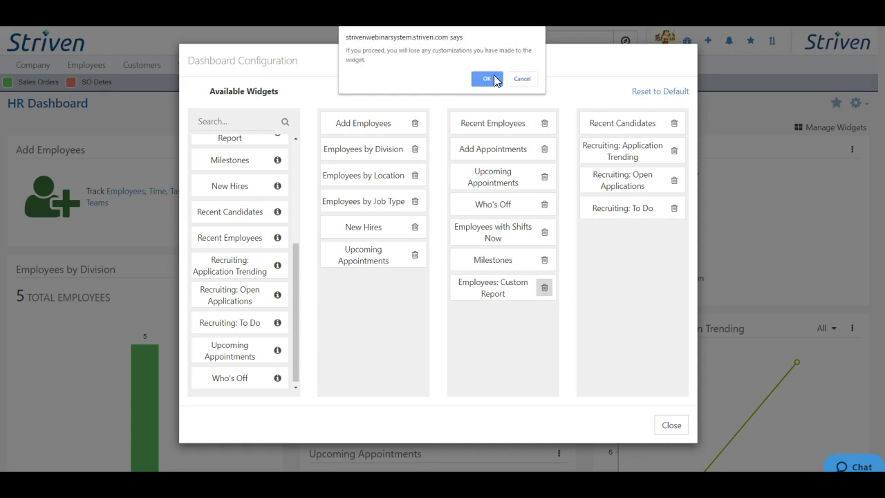
left_click(487, 78)
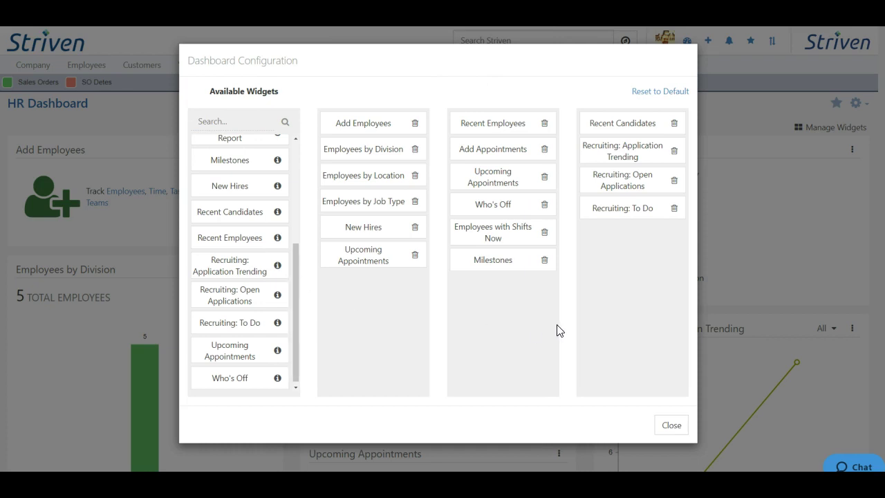
left_click(671, 425)
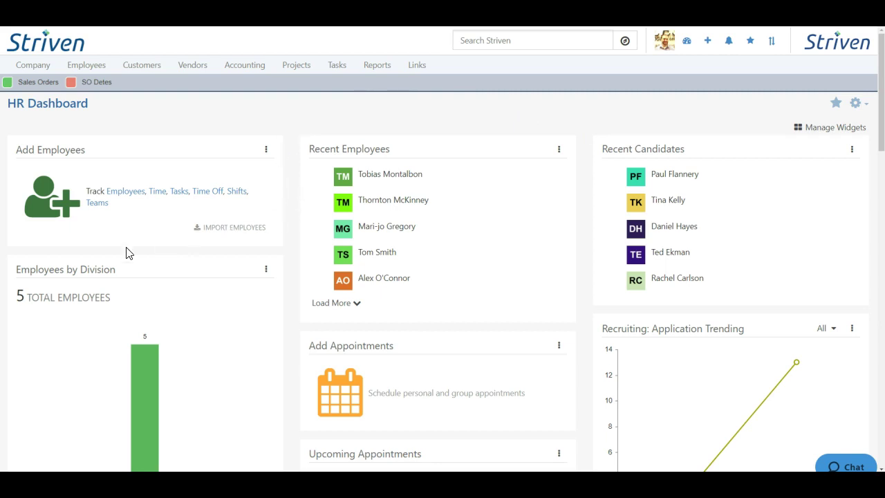
Remove the Human Resources & Administration division filter from the Employees by Division widget's settings.
left_click(265, 271)
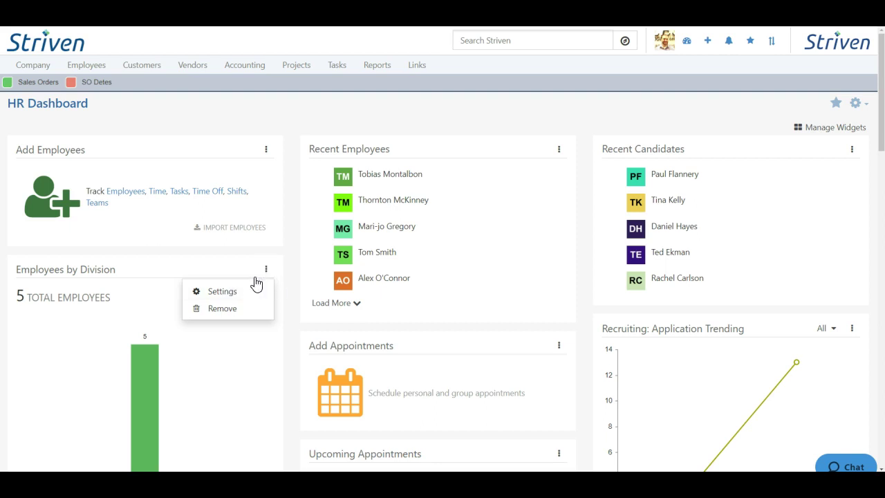
left_click(223, 293)
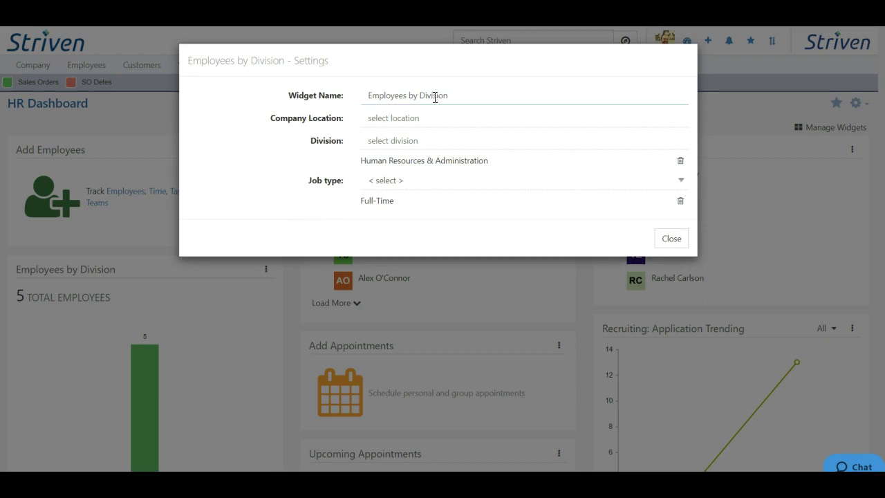
left_click(436, 118)
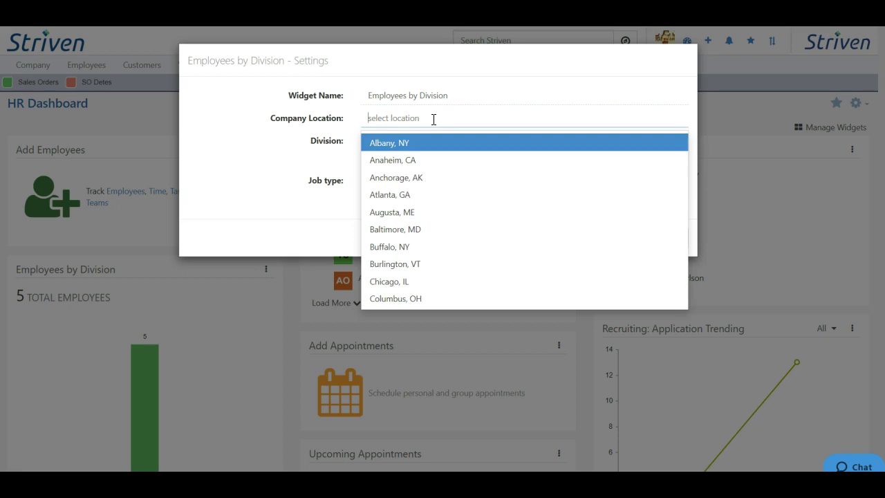
left_click(372, 141)
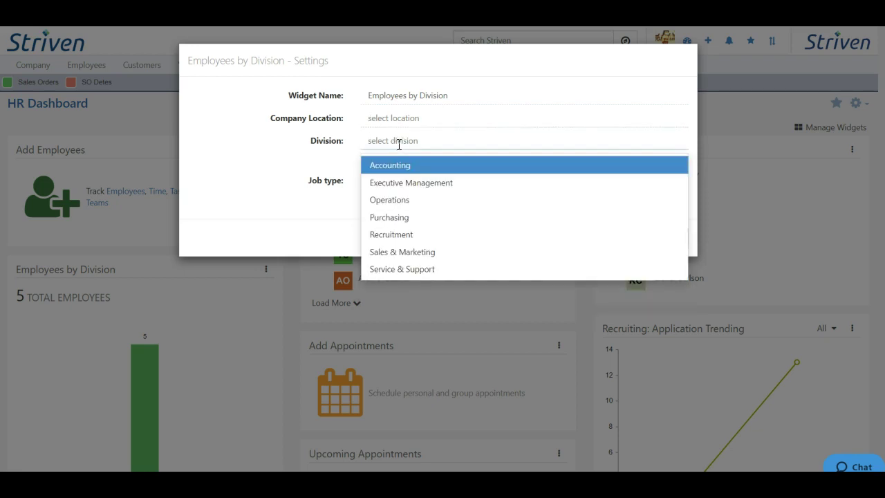
left_click(270, 177)
left_click(405, 182)
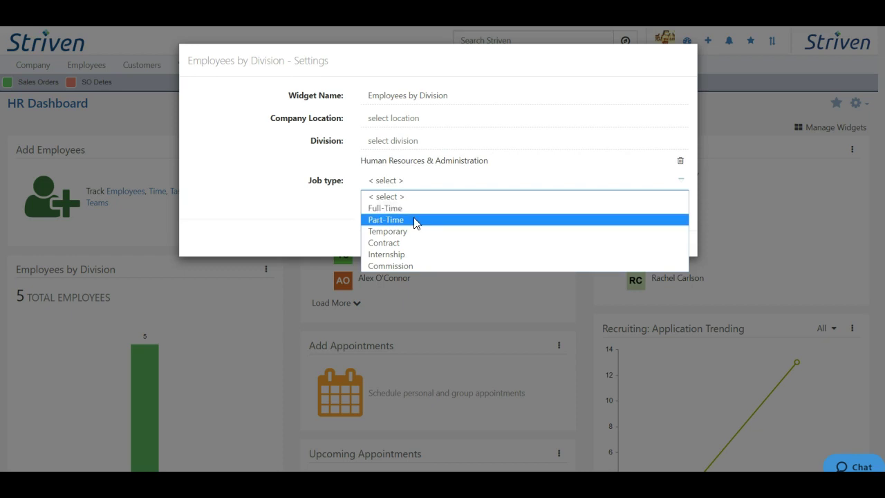
left_click(273, 235)
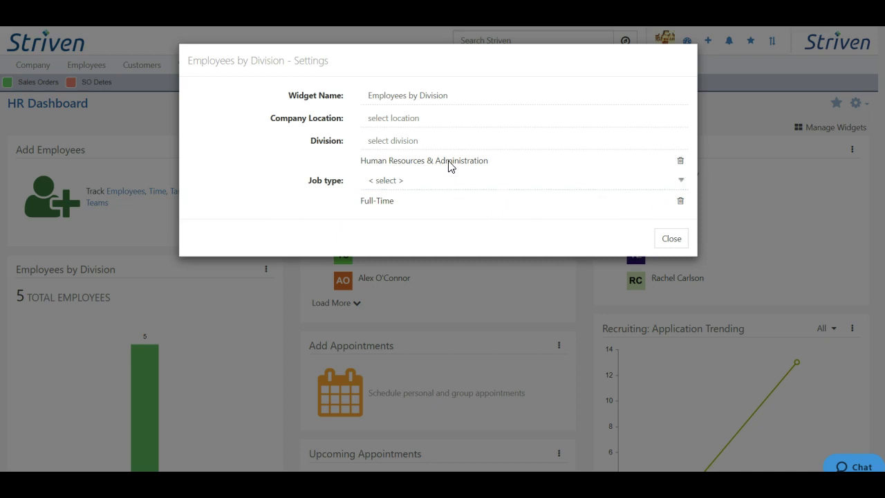
left_click(680, 162)
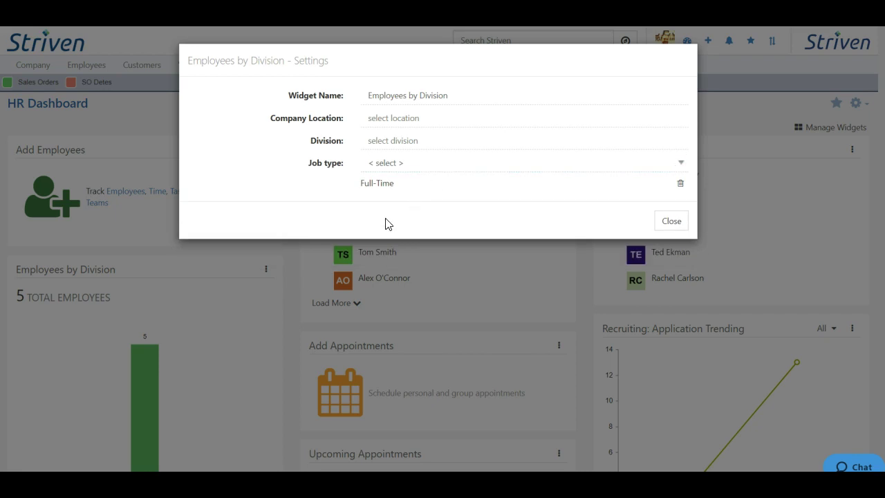
left_click(671, 220)
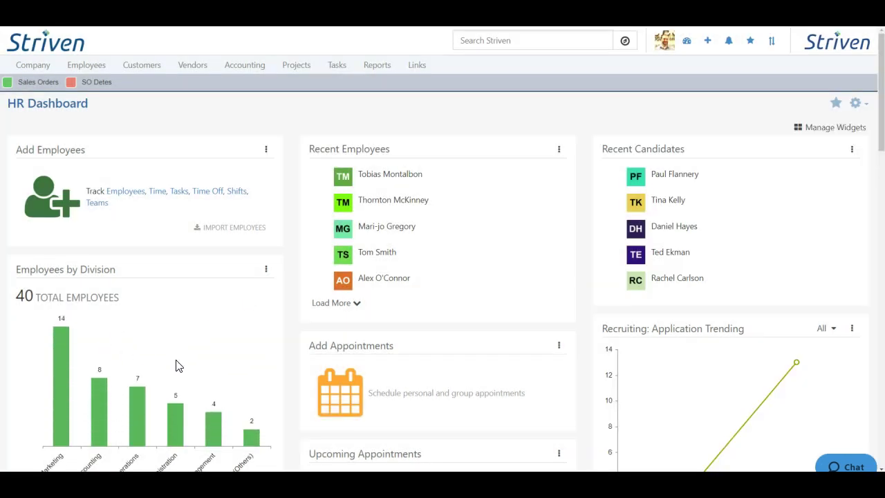
Set the date range of the Recruiting: Application Trending widget to This Year.
scroll(176, 365, "down", 1)
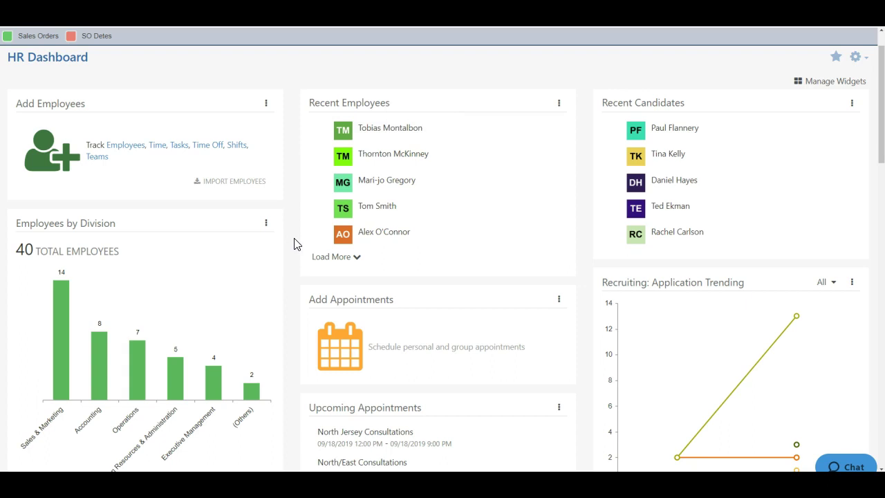
scroll(292, 244, "down", 2)
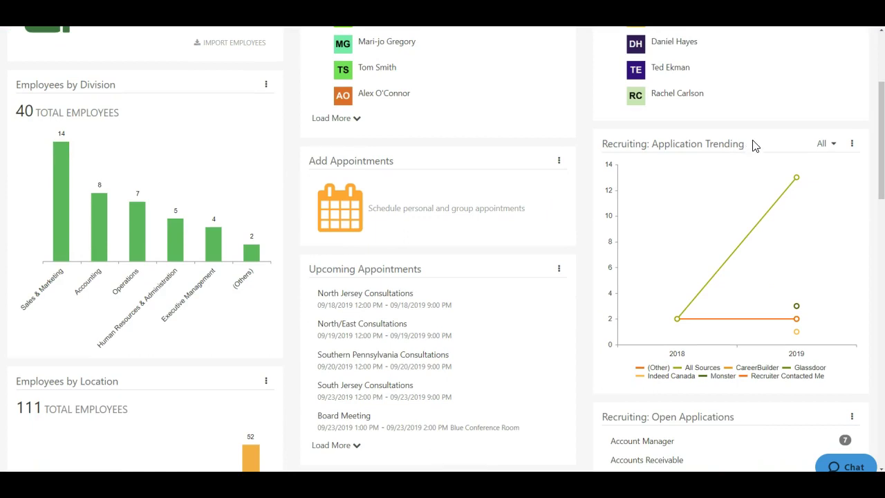
left_click(833, 146)
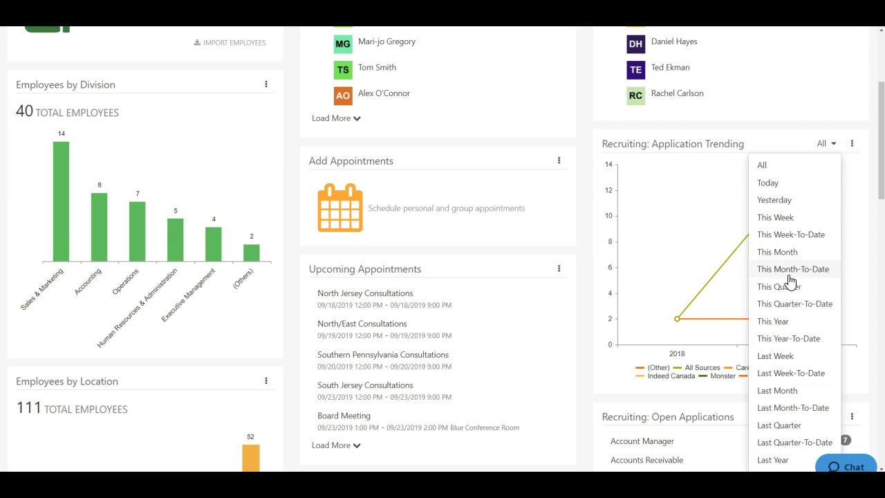
left_click(836, 146)
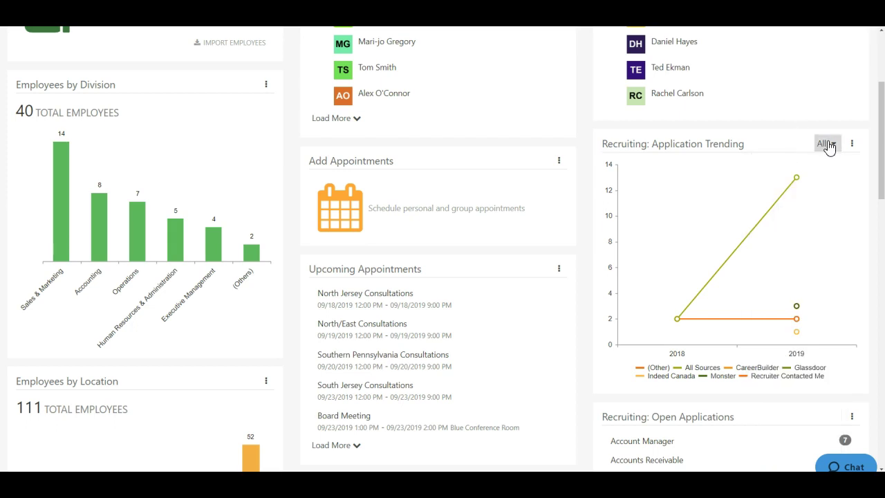
left_click(829, 146)
left_click(780, 323)
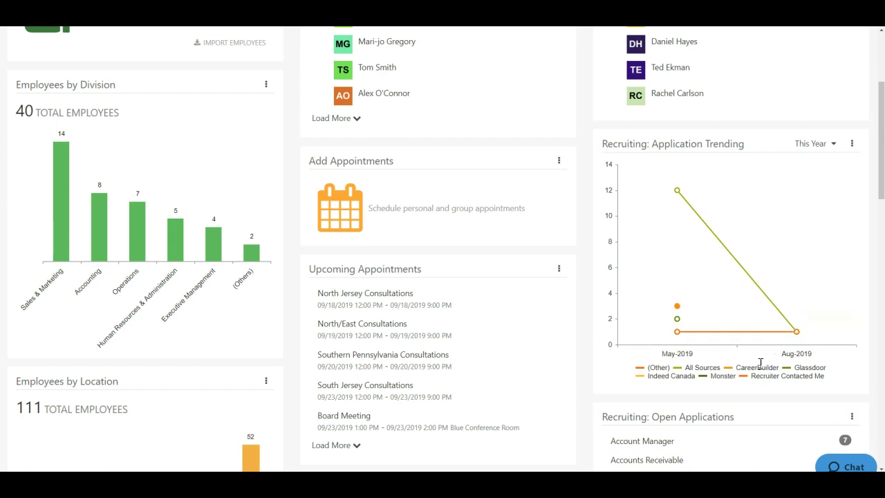
left_click(813, 144)
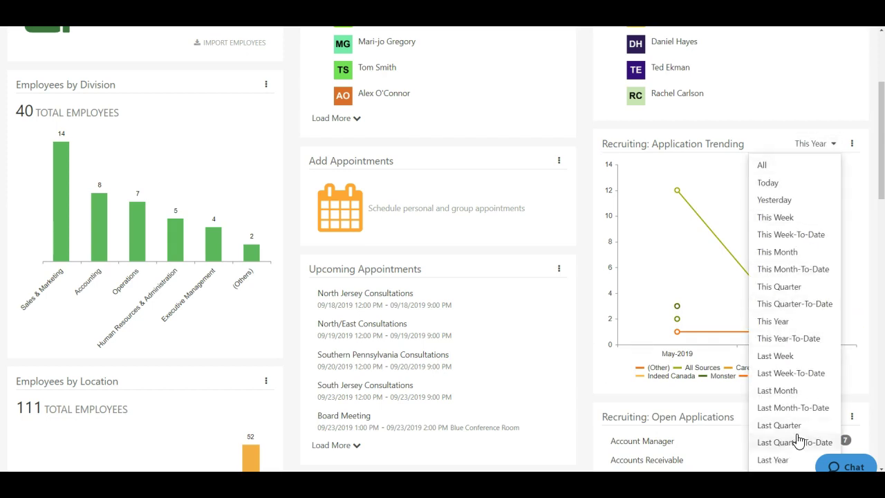
left_click(758, 136)
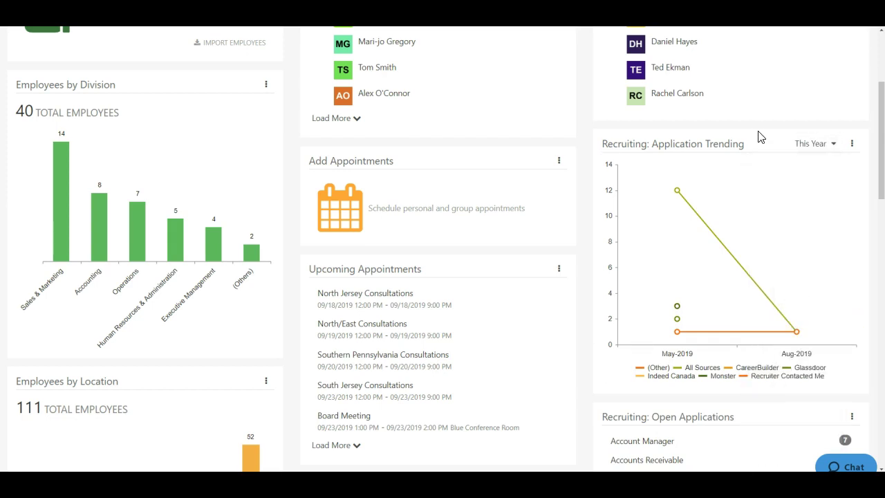
Filter the Recruiting: Application Trending widget by the Account Manager and Office Maintenance job postings.
left_click(852, 144)
left_click(808, 165)
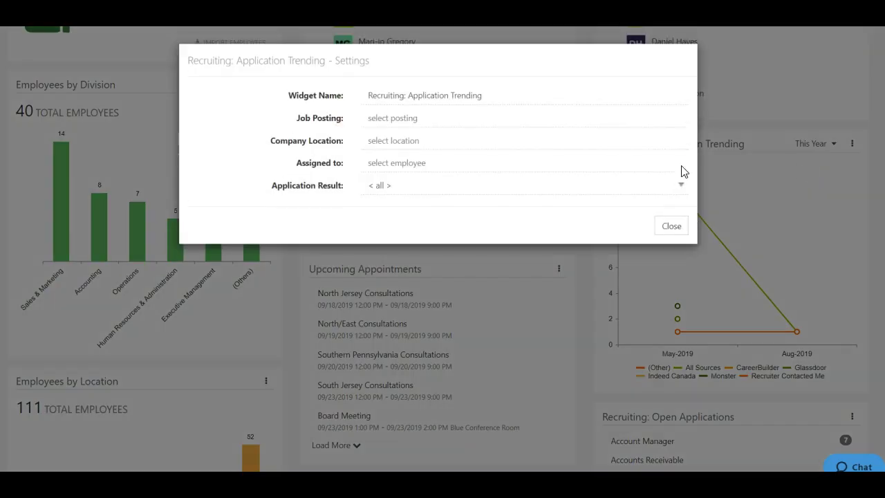
left_click(384, 117)
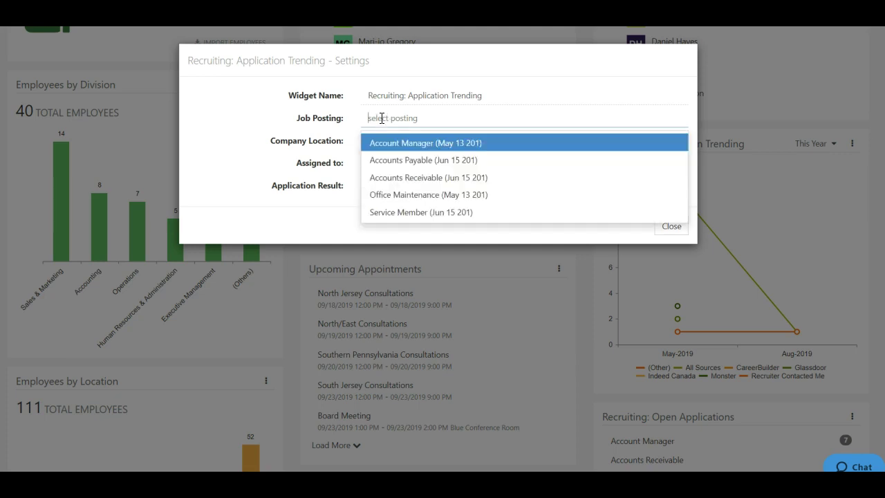
left_click(412, 144)
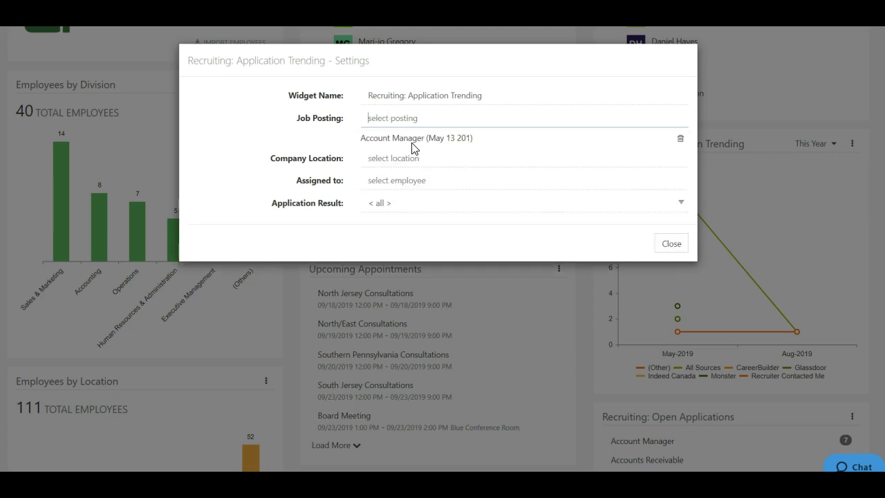
left_click(400, 116)
left_click(424, 181)
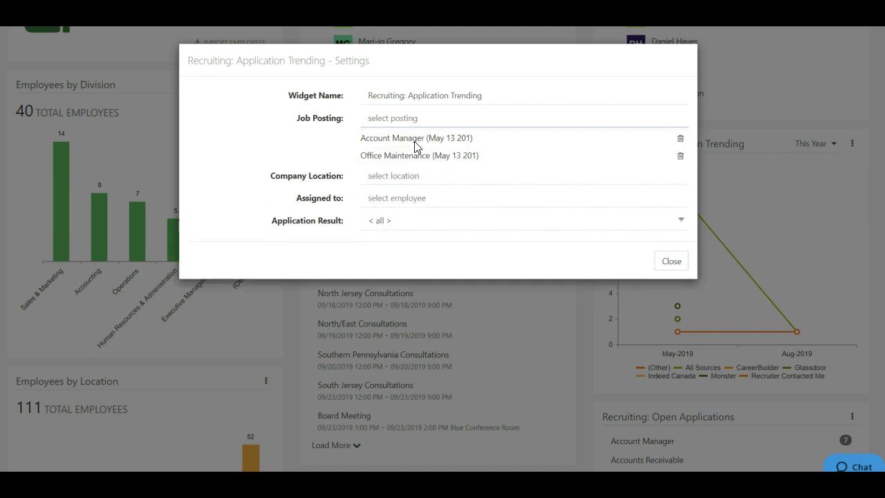
Examine the Company Location, Assigned to and Application Result filter options in the widget's settings.
left_click(403, 177)
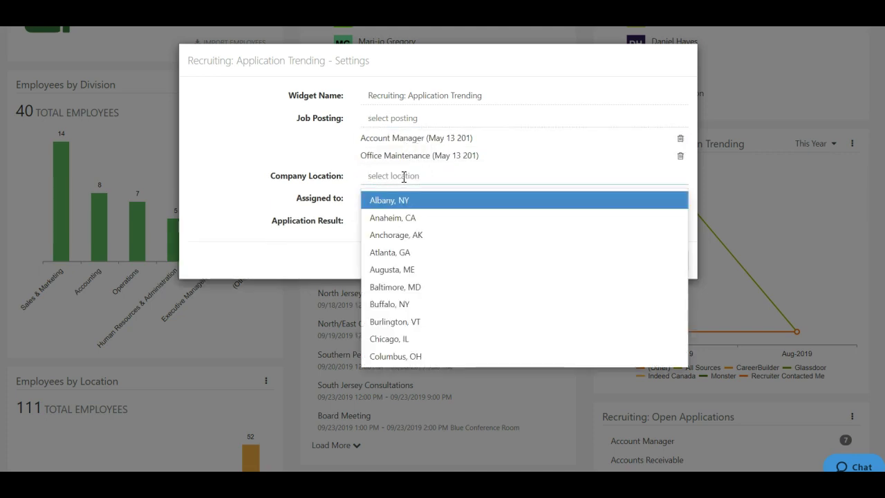
left_click(276, 188)
left_click(399, 198)
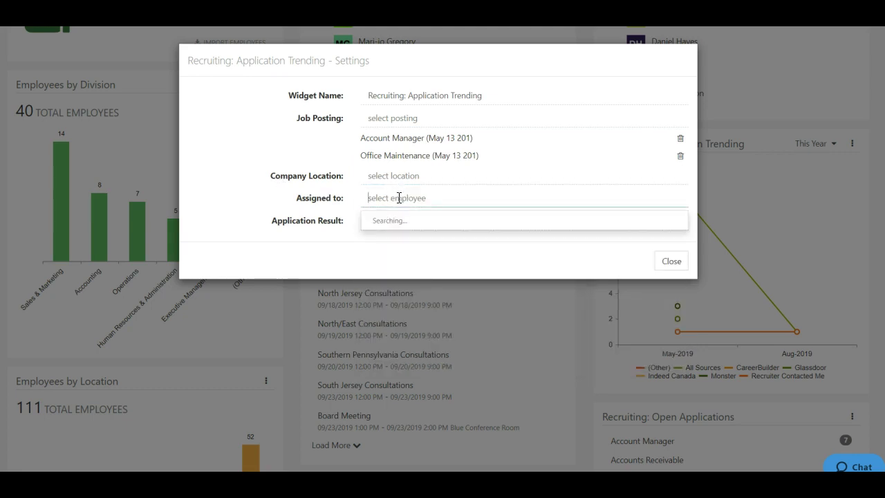
left_click(273, 250)
left_click(387, 222)
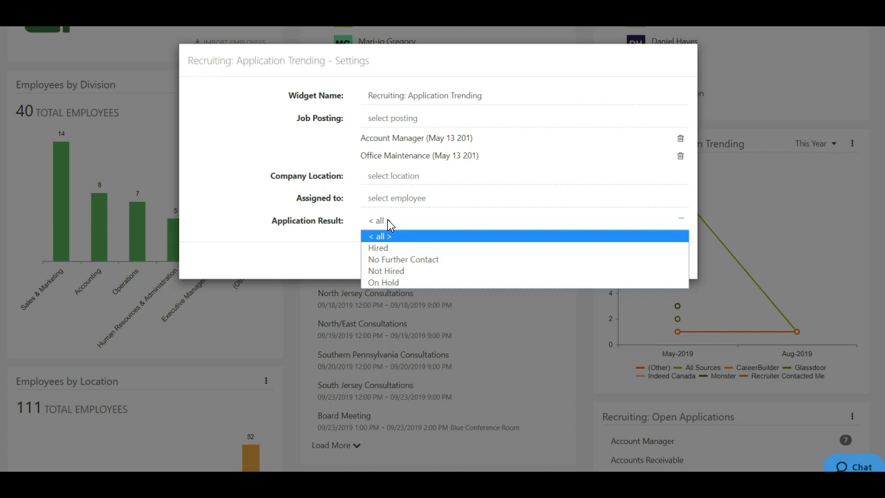
left_click(318, 261)
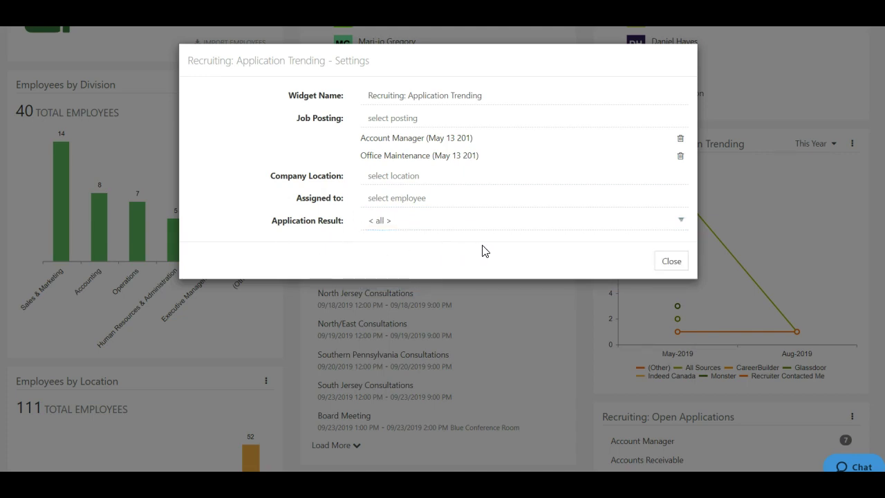
Close the Recruiting: Application Trending settings and rename the Upcoming Appointments widget above Who's Off as My Appointments.
left_click(670, 266)
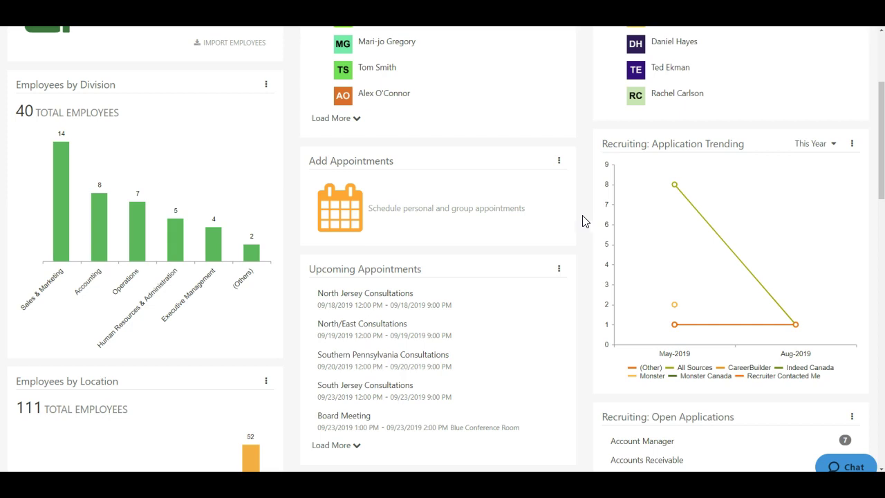
scroll(584, 220, "down", 1)
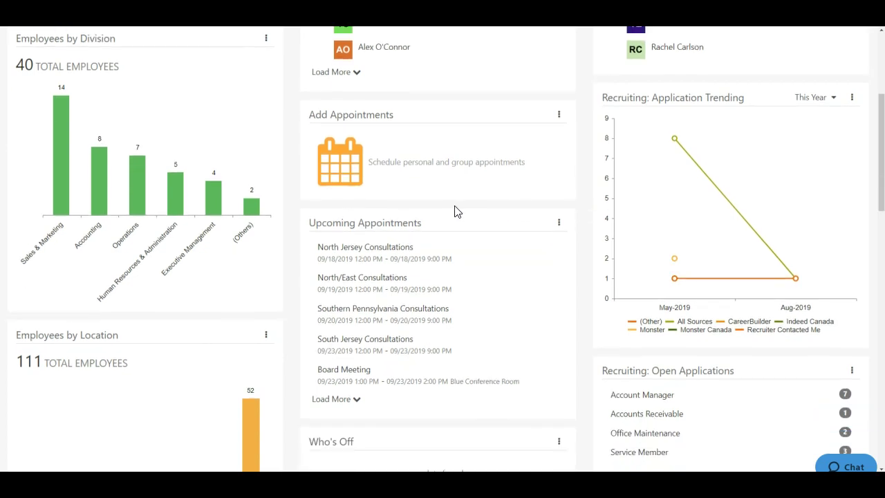
left_click(559, 227)
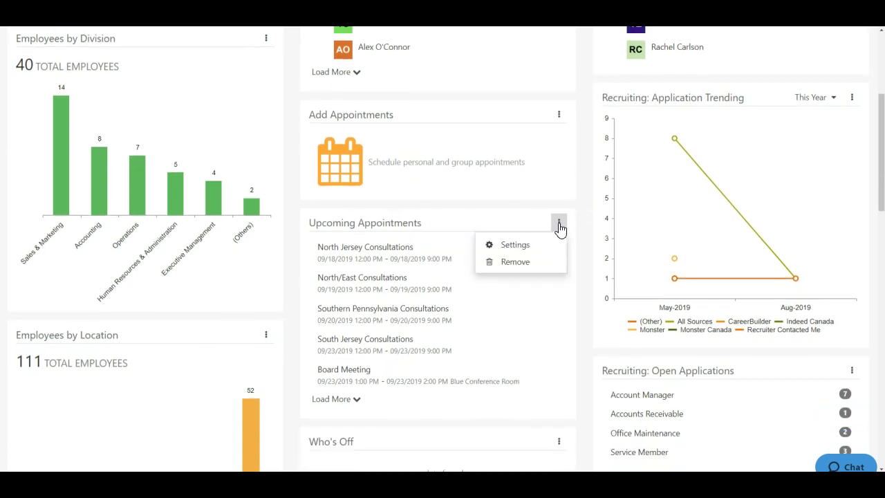
left_click(511, 245)
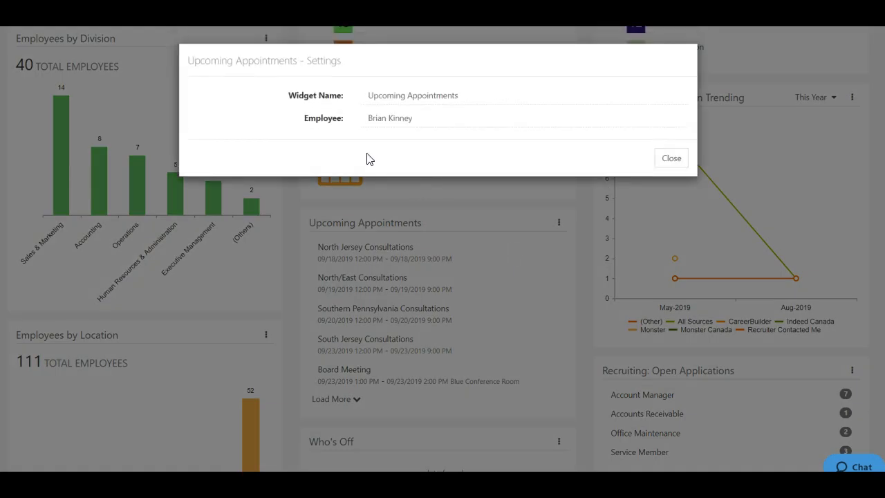
left_click(429, 120)
left_click(407, 99)
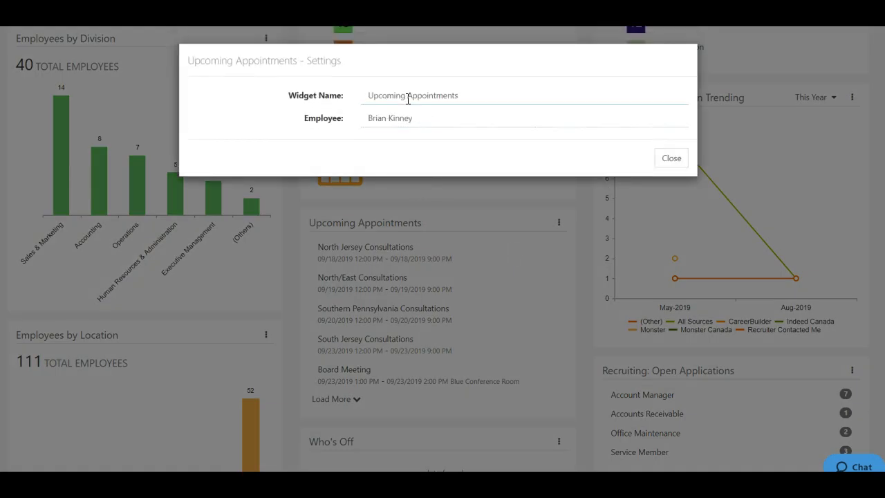
left_click_drag(406, 96, 344, 101)
type("My")
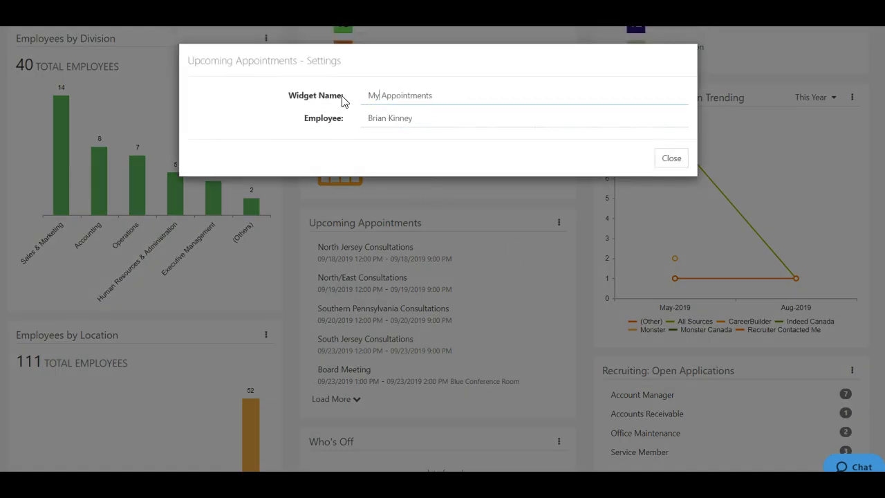
left_click(672, 159)
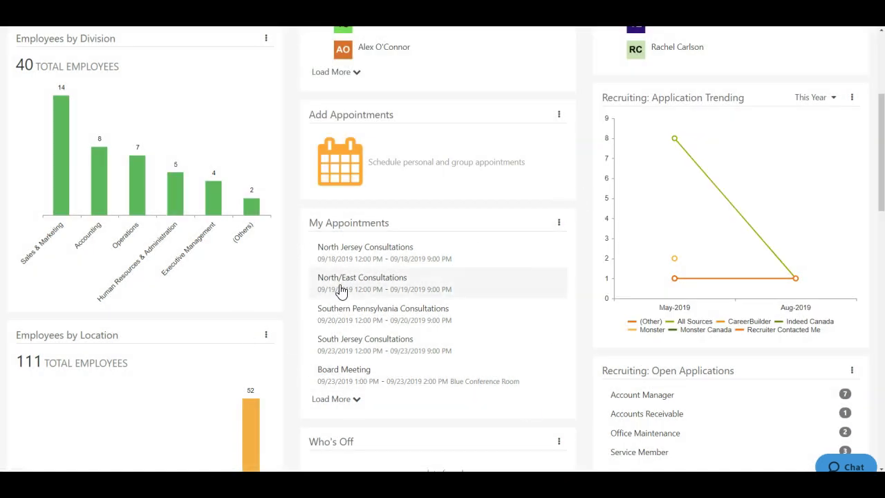
Change the employee in the settings of the Upcoming Appointments widget below New Hires to a different employee.
scroll(579, 263, "down", 3)
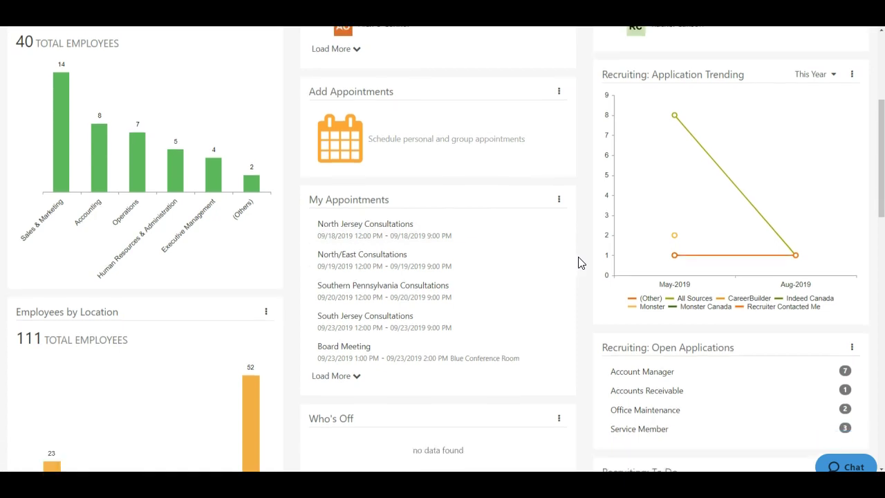
scroll(579, 263, "down", 12)
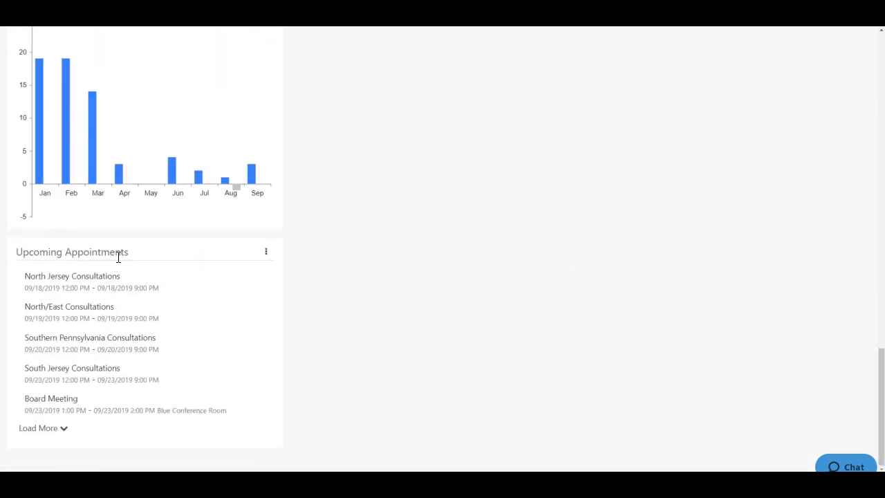
left_click(265, 253)
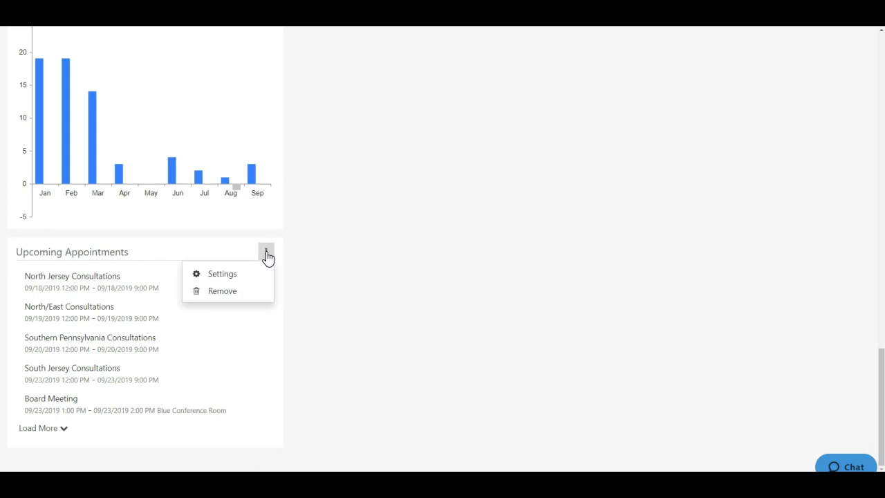
left_click(220, 275)
left_click(427, 119)
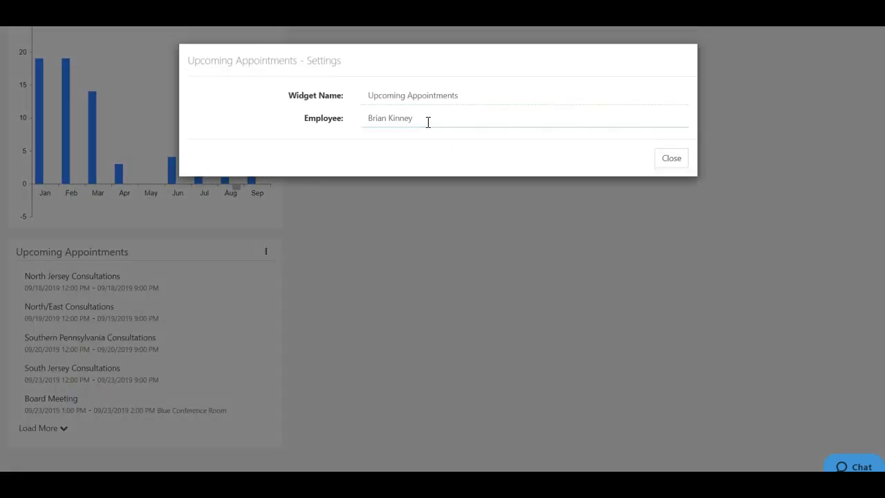
left_click_drag(428, 119, 286, 122)
key("BackSpace")
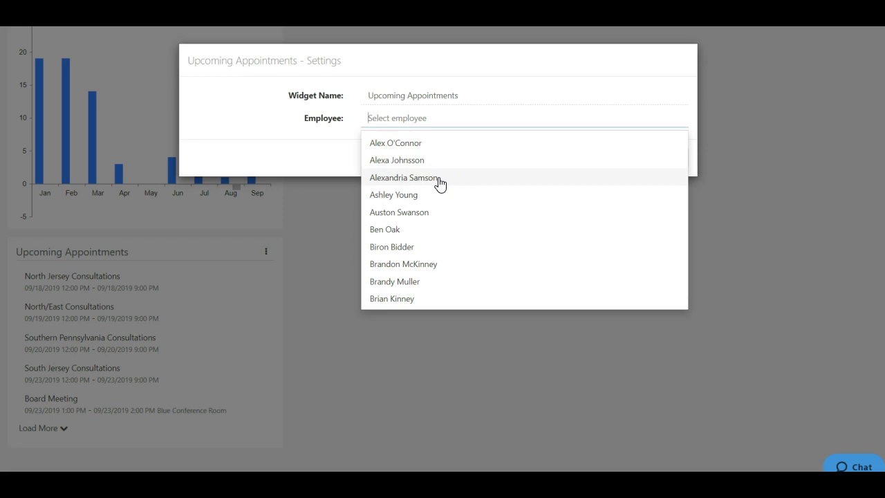
left_click(419, 252)
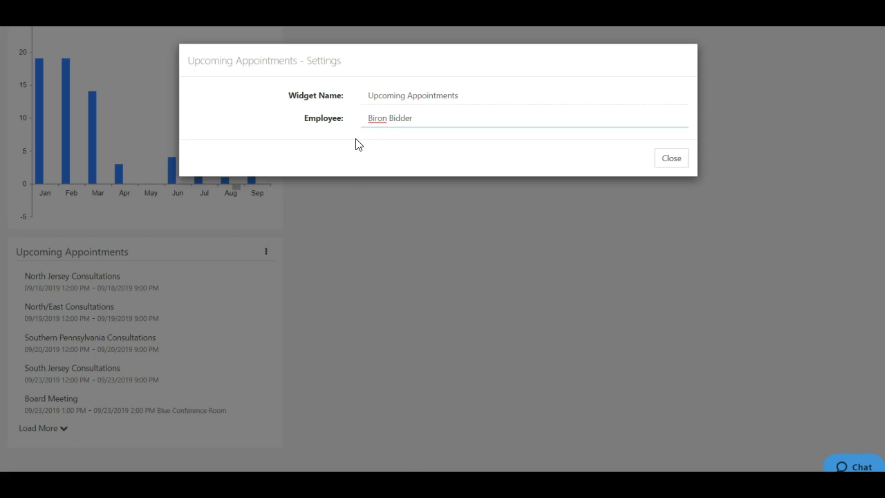
left_click(662, 162)
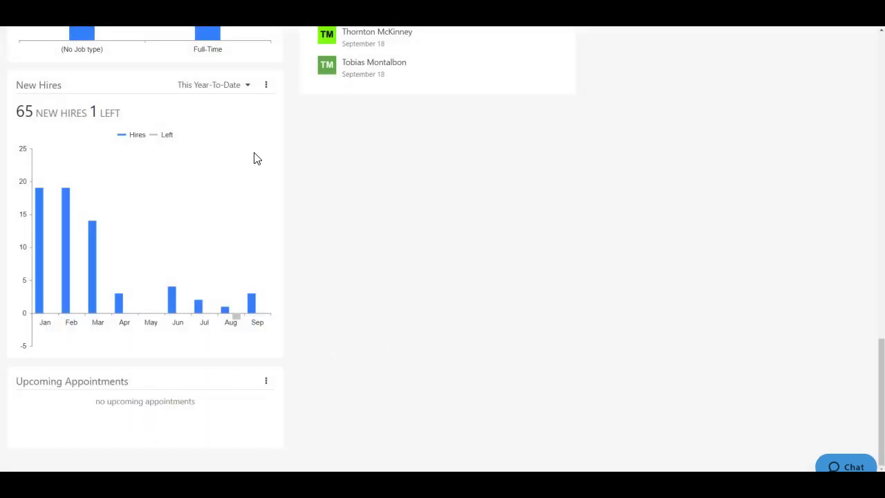
View the candidates for Distance and Salary Check from the Recruiting: To Do widget, and return to the dashboard.
scroll(257, 158, "up", 5)
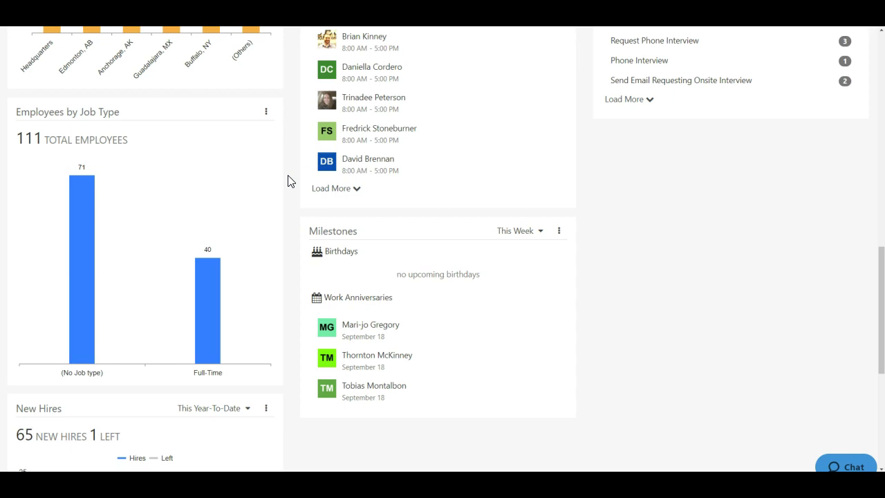
scroll(288, 181, "up", 3)
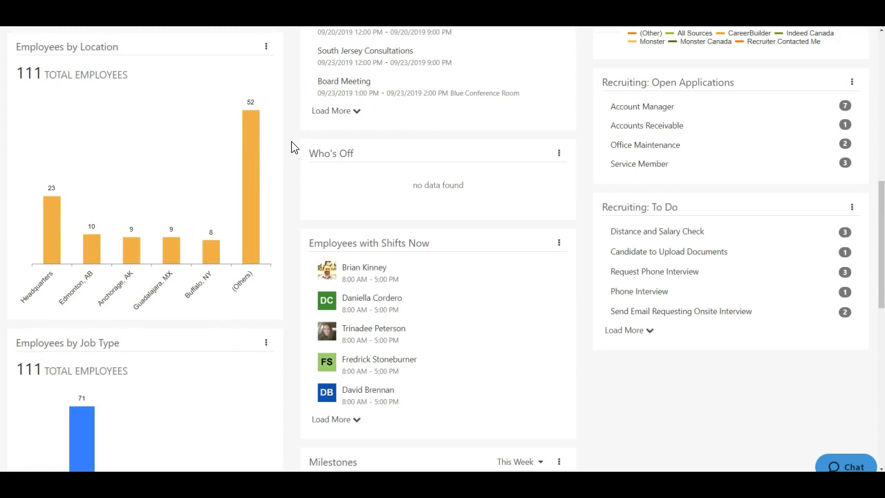
scroll(290, 128, "up", 1)
scroll(290, 129, "up", 2)
scroll(293, 125, "down", 2)
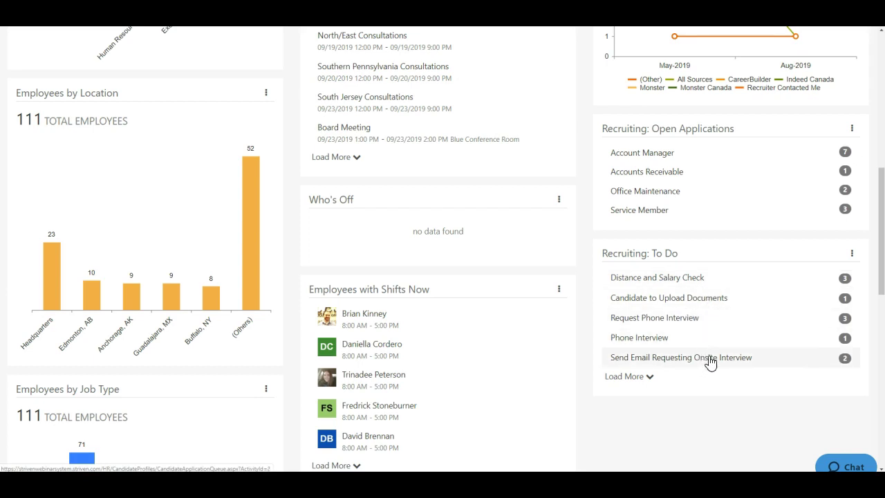
left_click(845, 279)
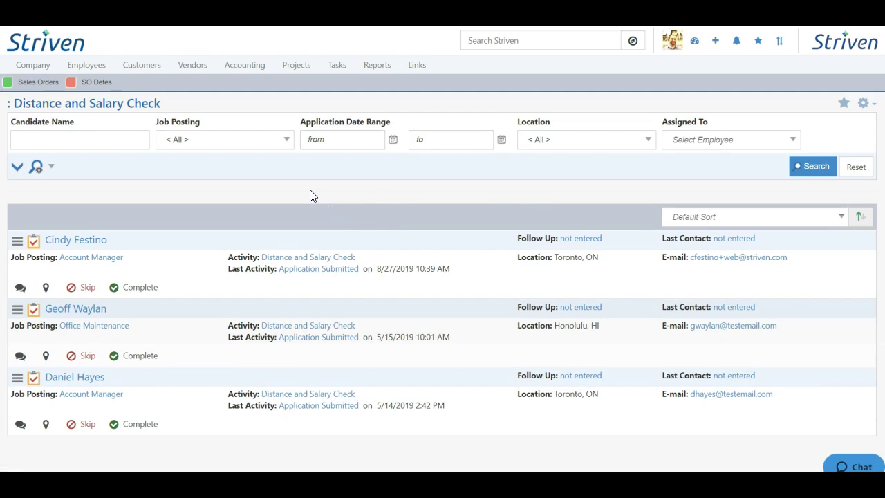
key("ctrl+w")
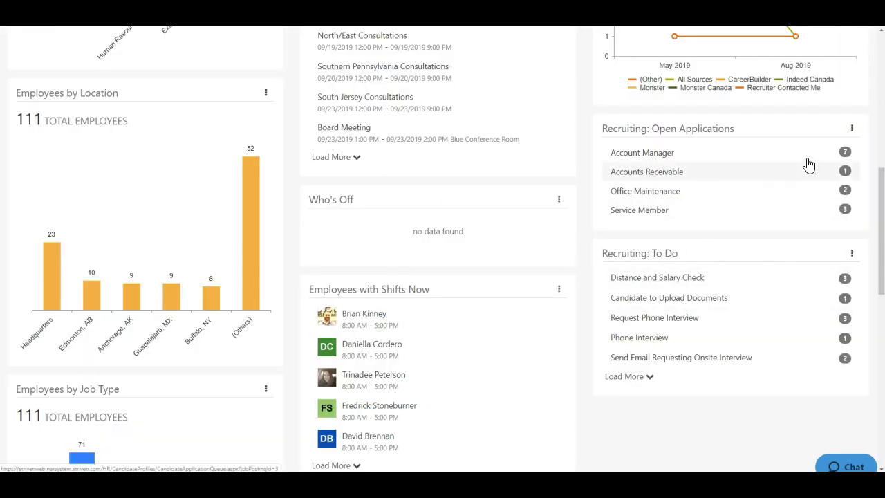
View the Account Manager application queue from the Recruiting: Open Applications widget, and return to the start of the dashboard.
left_click(845, 152)
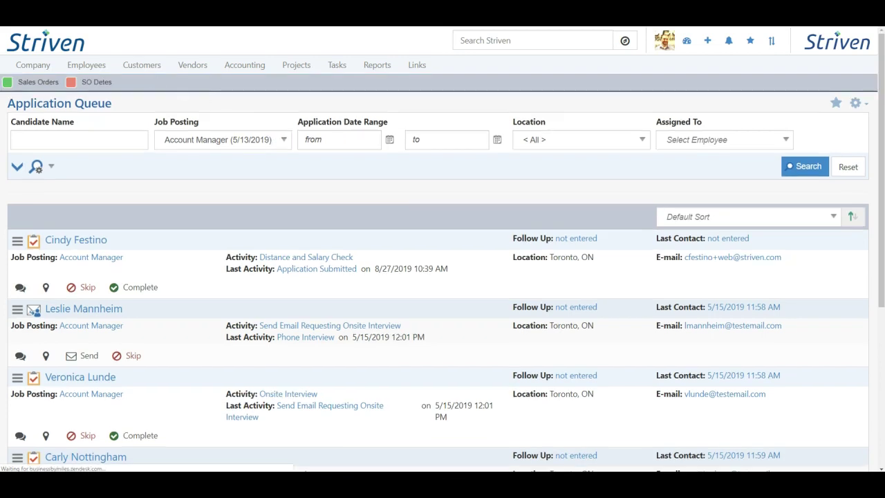
key("ctrl+w")
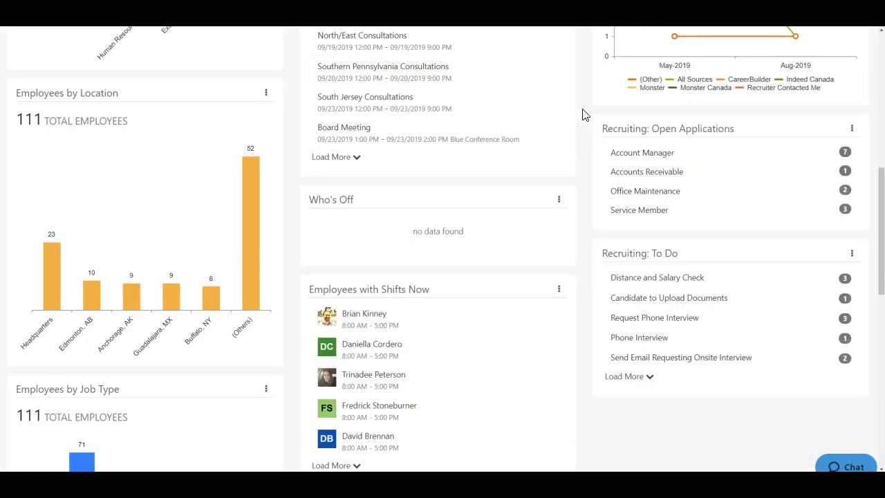
scroll(583, 115, "up", 10)
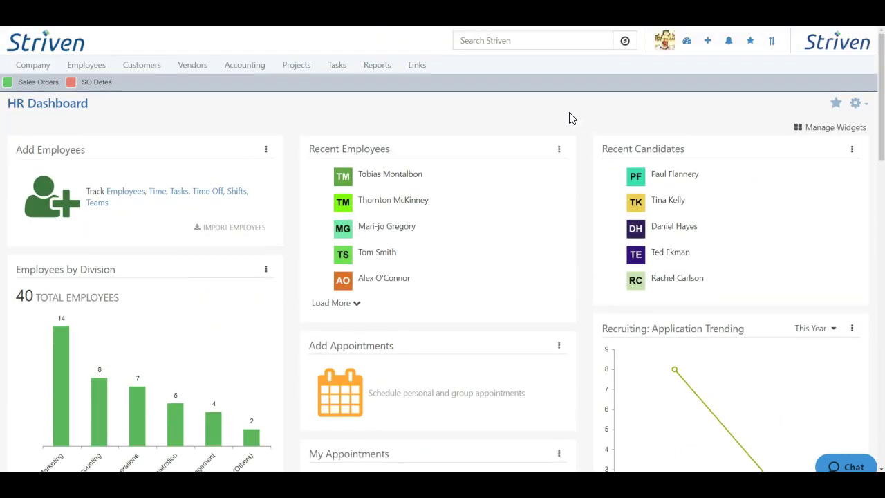